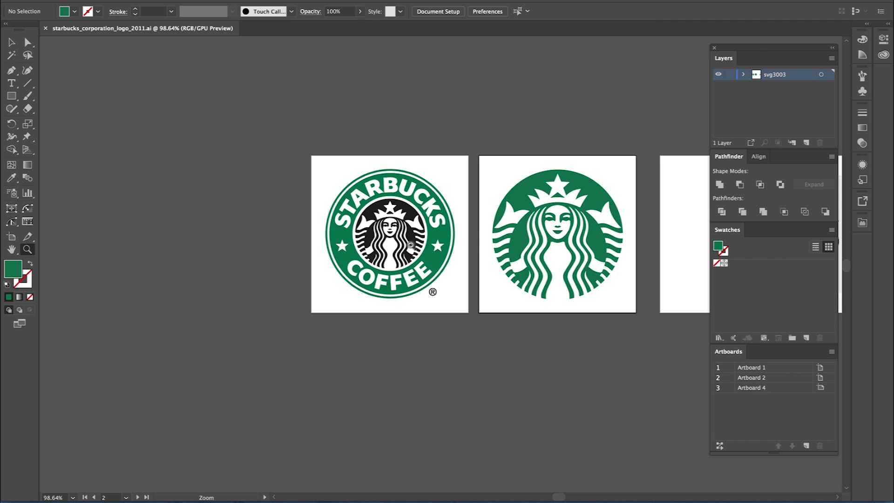
# - Zoom in and frame the vintage twin-tailed siren on Artboard 4 for close inspection
pyautogui.moveTo(439, 243); pyautogui.dragTo(469, 247)
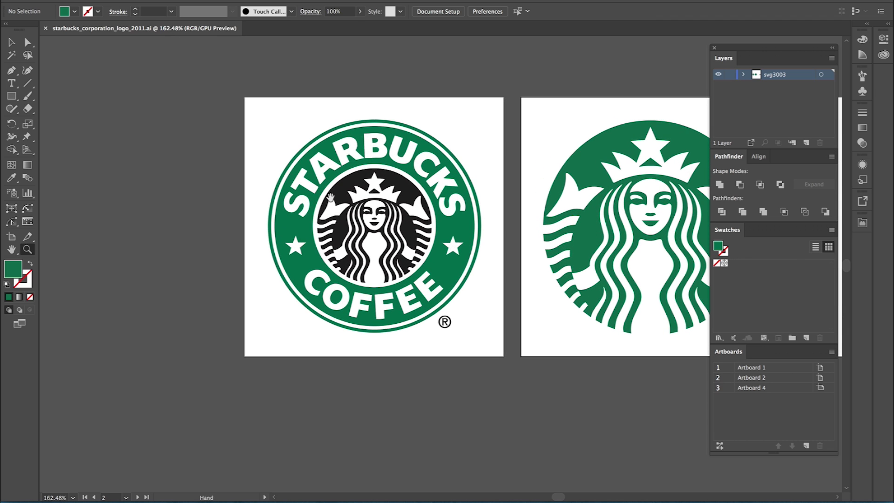
pyautogui.moveTo(330, 199); pyautogui.dragTo(359, 236)
pyautogui.press('v')
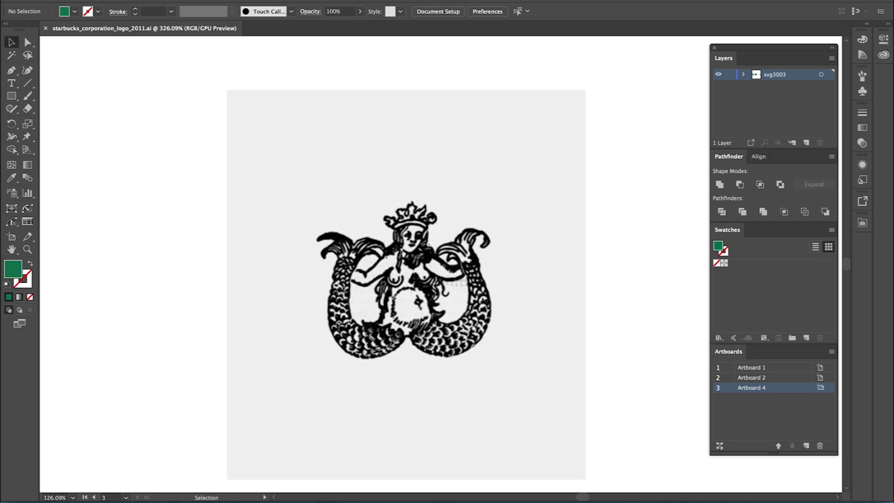
# - Fit all artboards in view, then zoom to the green siren artboard and make it active
pyautogui.hotkey('ctrl', 'alt', '0')
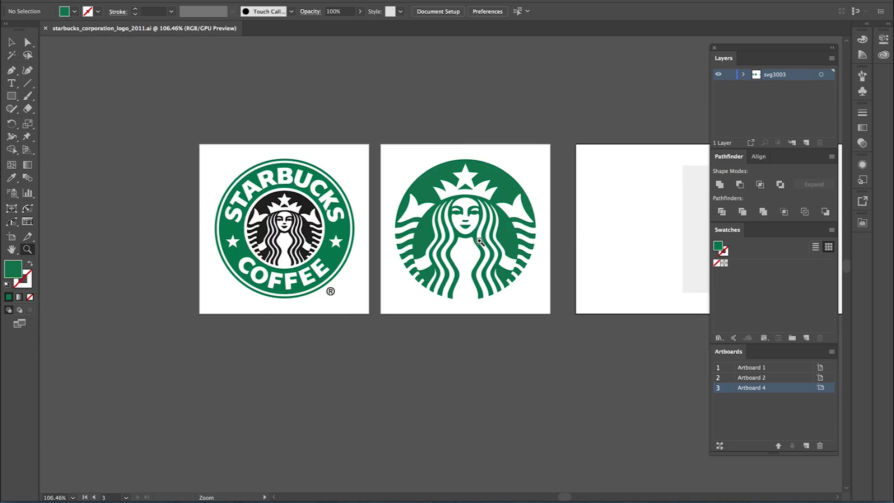
pyautogui.press('z')
pyautogui.click(507, 240)
pyautogui.moveTo(507, 240); pyautogui.dragTo(500, 213)
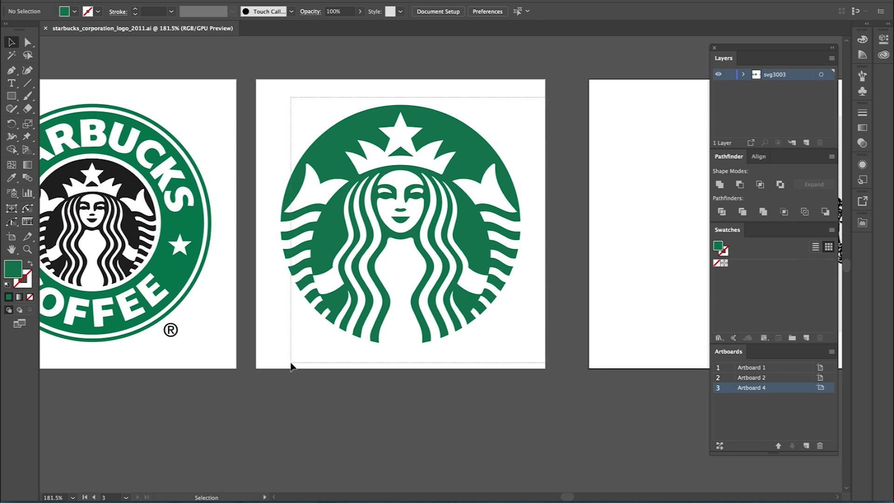
pyautogui.click(291, 365)
pyautogui.click(536, 130)
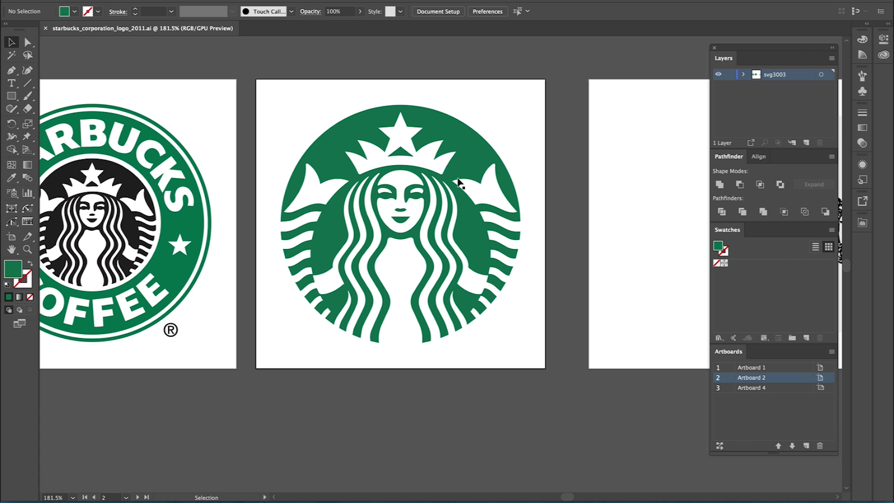
# - Pan across to the mermaid engraving and back to the full Starbucks Coffee logo
pyautogui.moveTo(561, 214); pyautogui.dragTo(396, 246)
pyautogui.moveTo(284, 318); pyautogui.dragTo(375, 330)
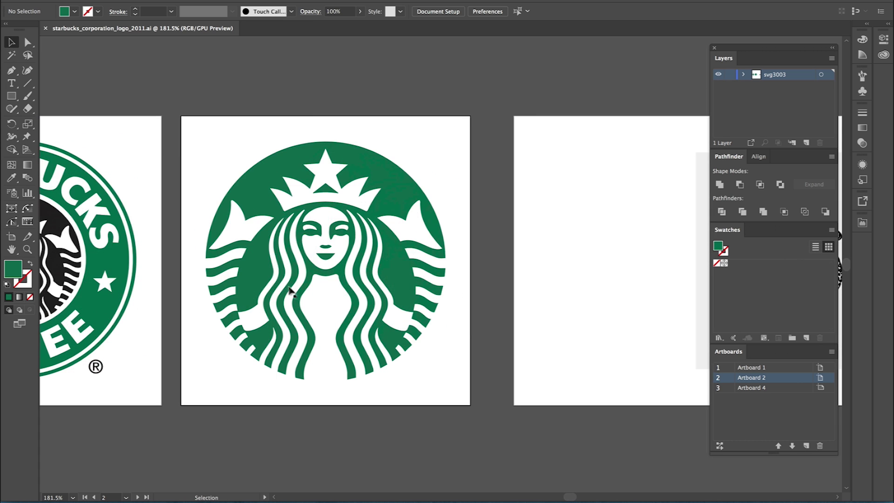
pyautogui.moveTo(513, 266); pyautogui.dragTo(375, 234)
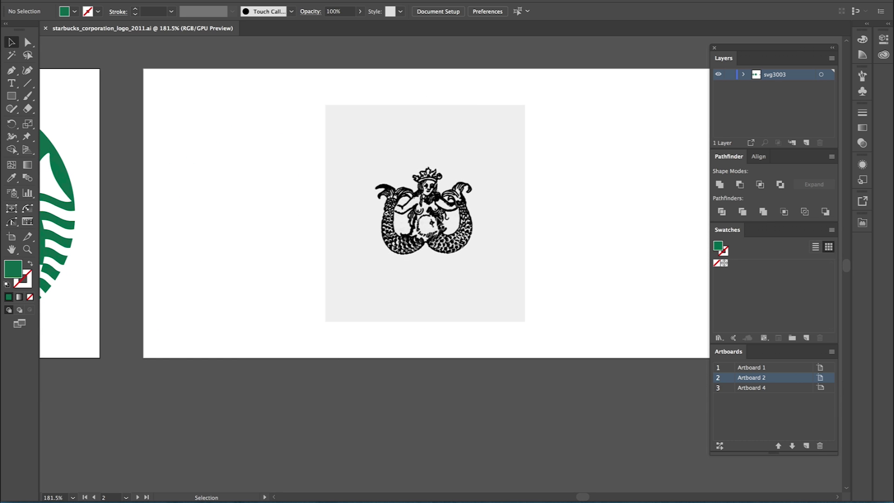
pyautogui.moveTo(371, 218); pyautogui.dragTo(501, 224)
pyautogui.moveTo(275, 233); pyautogui.dragTo(544, 246)
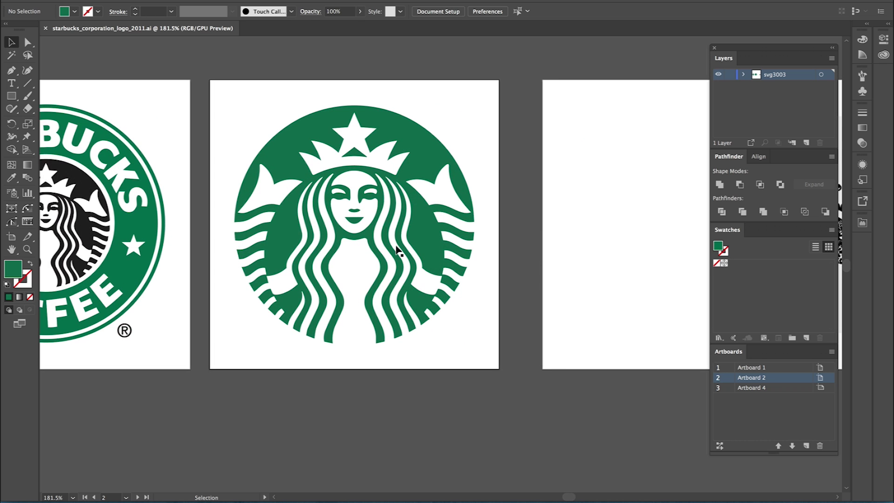
pyautogui.moveTo(398, 251); pyautogui.dragTo(467, 264)
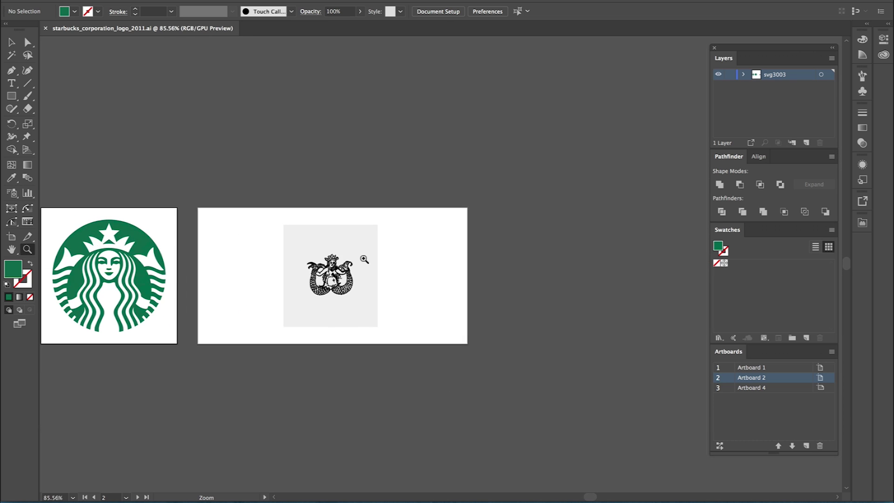
# - Zoom into the mermaid engraving, then zoom back out to the Starbucks logo and green siren artboards
pyautogui.moveTo(369, 256); pyautogui.dragTo(508, 195)
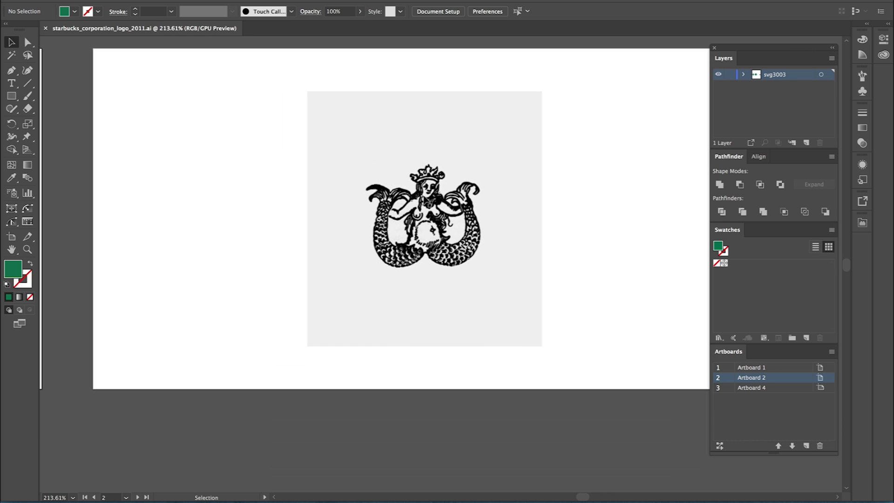
pyautogui.hotkey('ctrl', 'alt', '0')
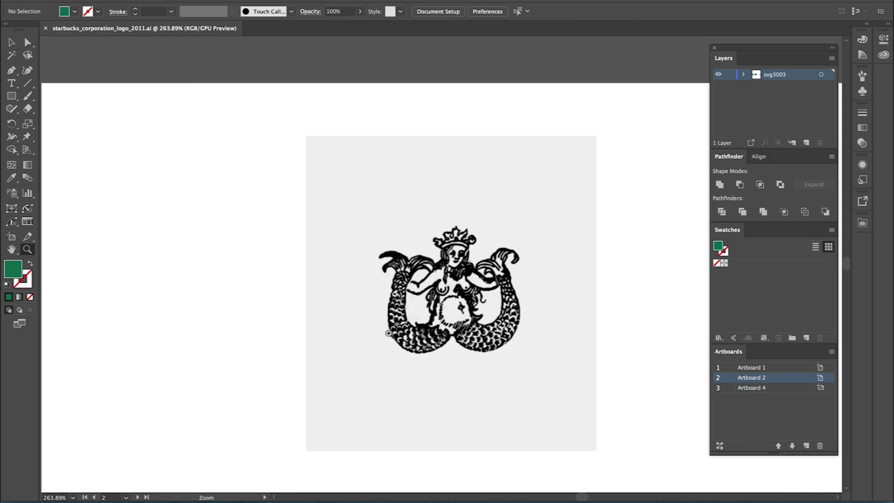
pyautogui.moveTo(312, 291); pyautogui.dragTo(451, 270)
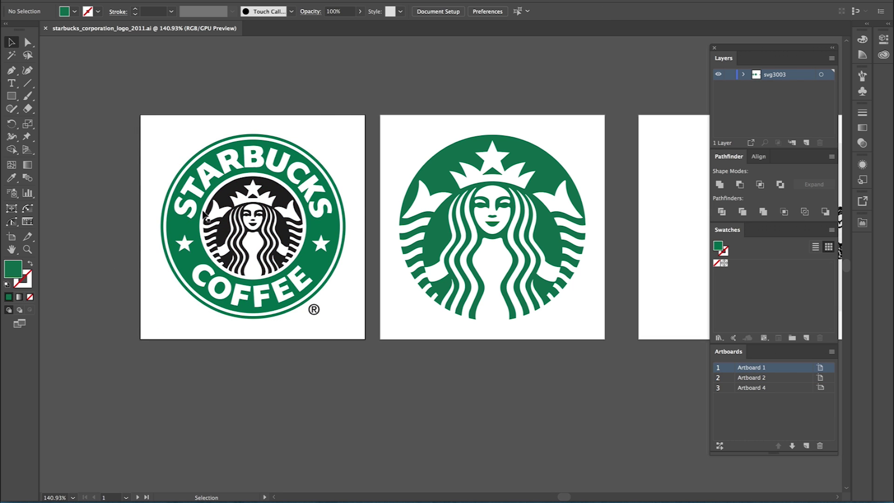
# - Pan to the green siren artboard and select its artwork
pyautogui.press('space')
pyautogui.moveTo(506, 236); pyautogui.dragTo(363, 253)
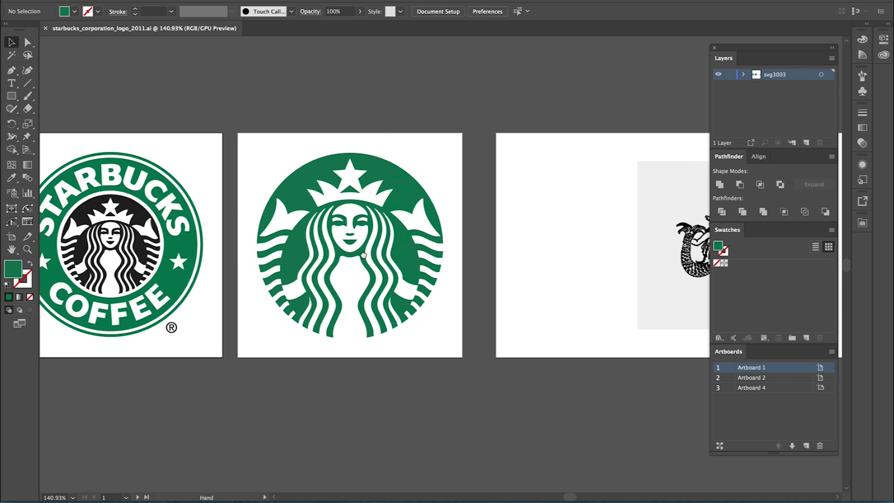
pyautogui.click(307, 330)
pyautogui.click(297, 415)
# - With the copied siren artboard active, draw a vertical line down the siren's centre
pyautogui.click(424, 209)
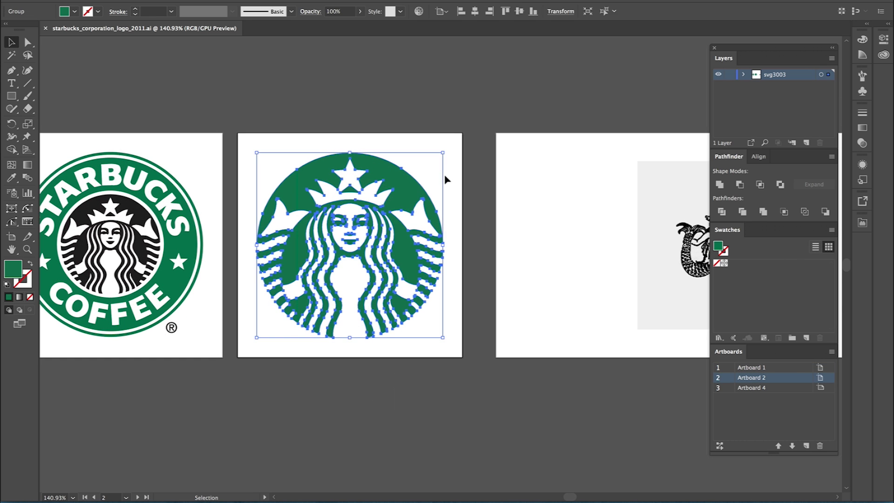
pyautogui.click(443, 181)
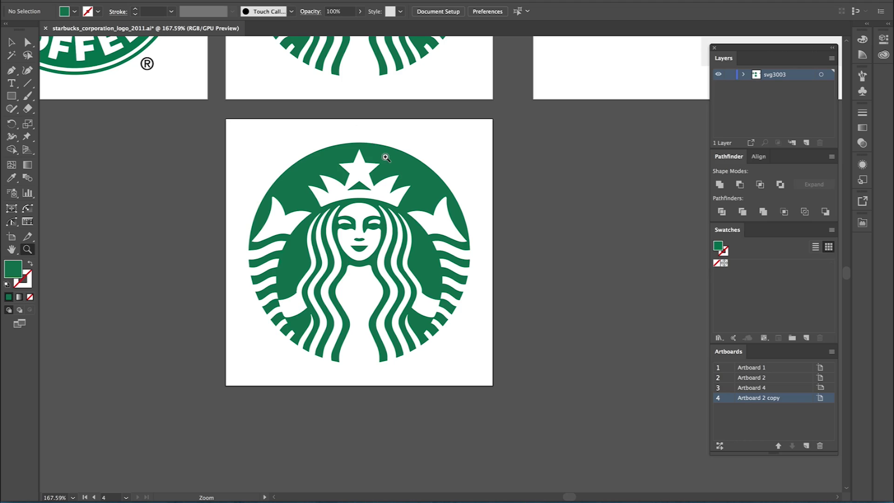
pyautogui.press('\\')
pyautogui.moveTo(351, 154); pyautogui.dragTo(418, 400)
# - Set the centre line's stroke weight to 4 pt
pyautogui.press('v')
pyautogui.click(134, 9)
pyautogui.click(134, 9)
pyautogui.click(135, 8)
pyautogui.click(134, 9)
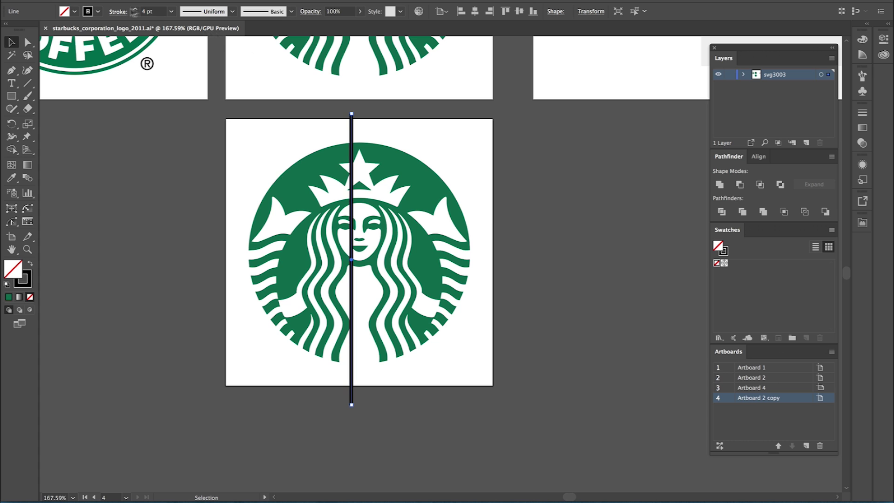
pyautogui.click(758, 157)
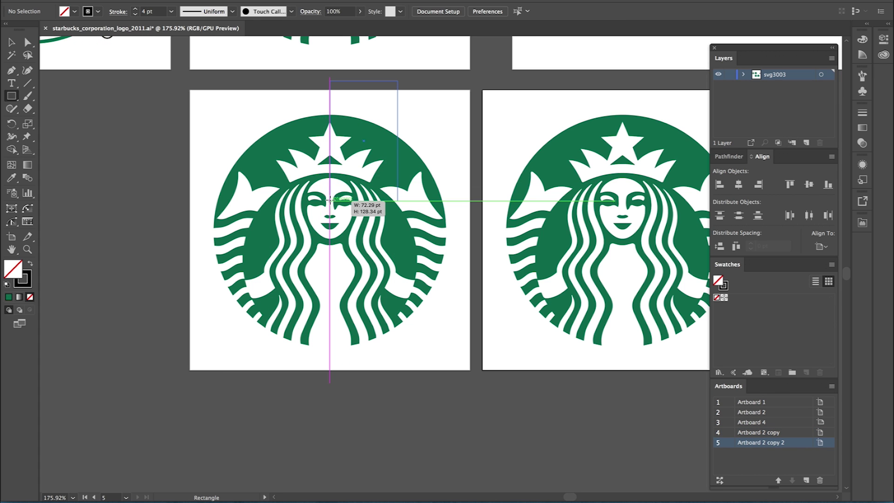
# - Draw a rectangle covering the siren's right half, extending past its right edge
pyautogui.moveTo(363, 225); pyautogui.dragTo(331, 373)
pyautogui.press('v')
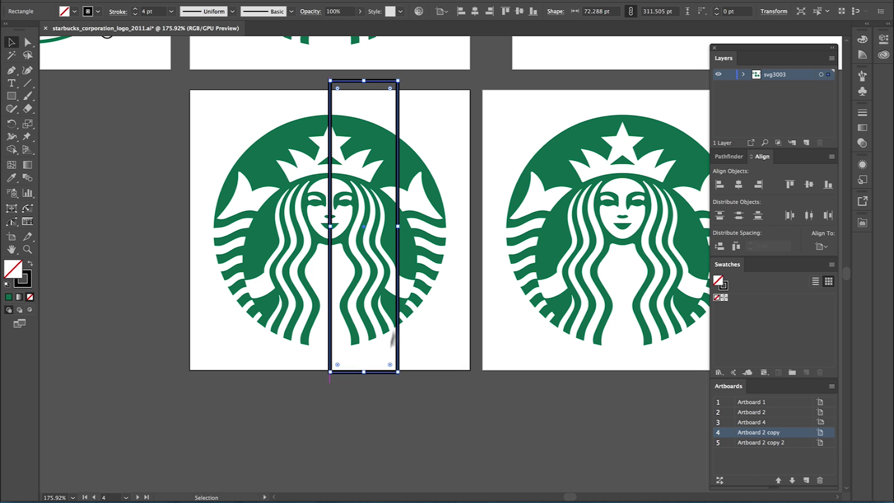
pyautogui.moveTo(400, 229)
pyautogui.mouseDown()
pyautogui.moveTo(449, 229)
pyautogui.moveTo(404, 244)
pyautogui.moveTo(372, 207)
pyautogui.moveTo(413, 233)
pyautogui.mouseUp()
pyautogui.click(413, 233)
# - Select the rectangle and siren together and delete the right half with Shape Builder
pyautogui.keyDown('shift'); pyautogui.click(297, 263); pyautogui.keyUp('shift')
pyautogui.hotkey('shift', 'm')
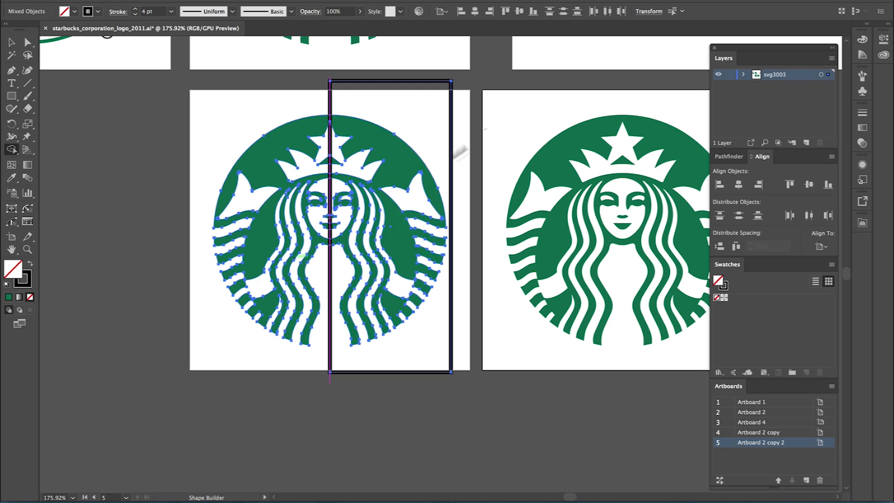
pyautogui.keyDown('alt'); pyautogui.click(416, 179); pyautogui.keyUp('alt')
pyautogui.moveTo(387, 127); pyautogui.dragTo(343, 277)
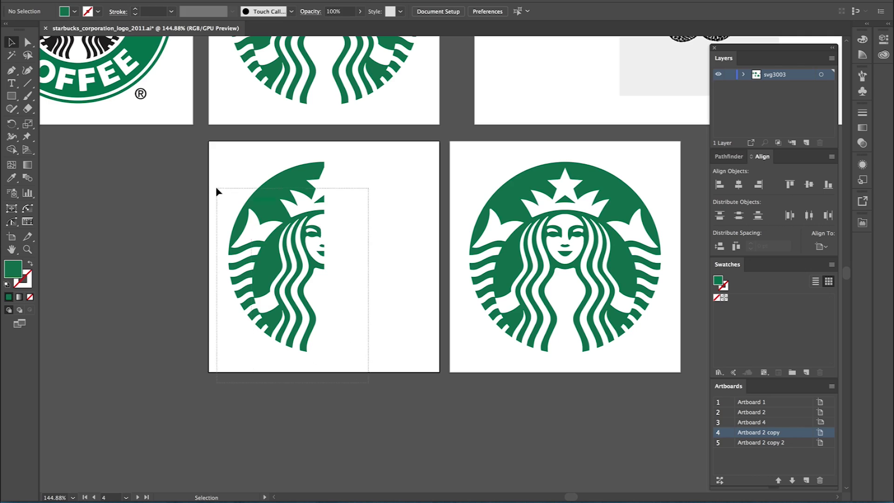
# - Reflect a vertical copy of the half siren across the centre guide to complete the face
pyautogui.moveTo(368, 382); pyautogui.dragTo(216, 189)
pyautogui.press('o')
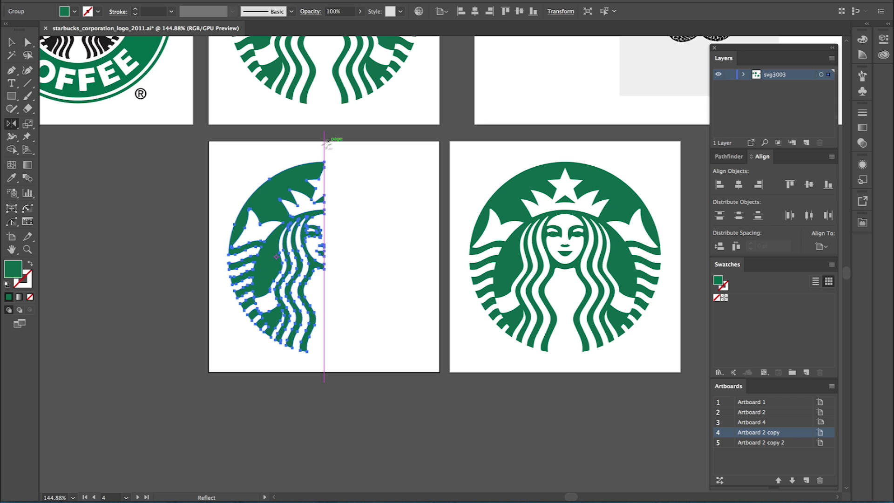
pyautogui.keyDown('alt'); pyautogui.click(324, 148); pyautogui.keyUp('alt')
pyautogui.click(467, 321)
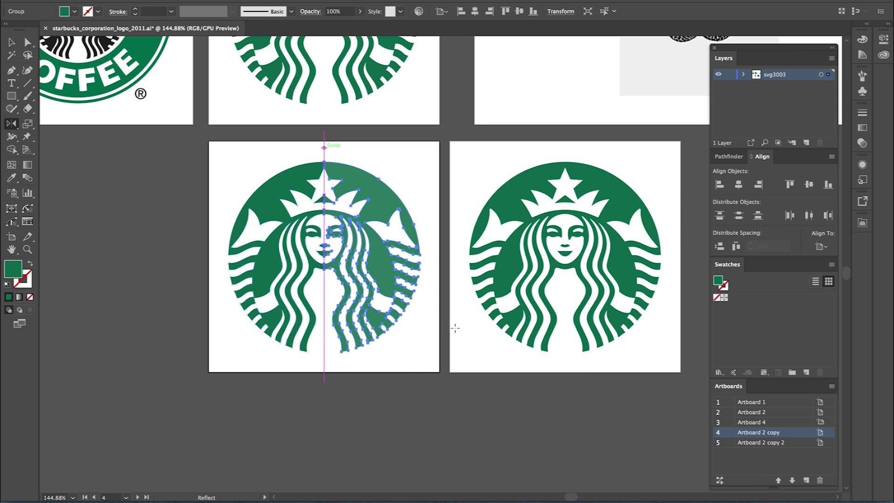
pyautogui.press('v')
pyautogui.click(451, 358)
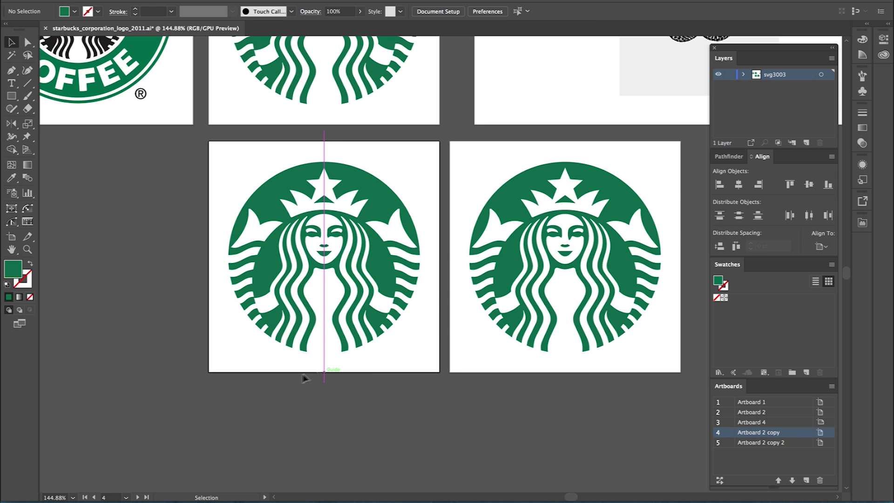
pyautogui.hotkey('ctrl', '1')
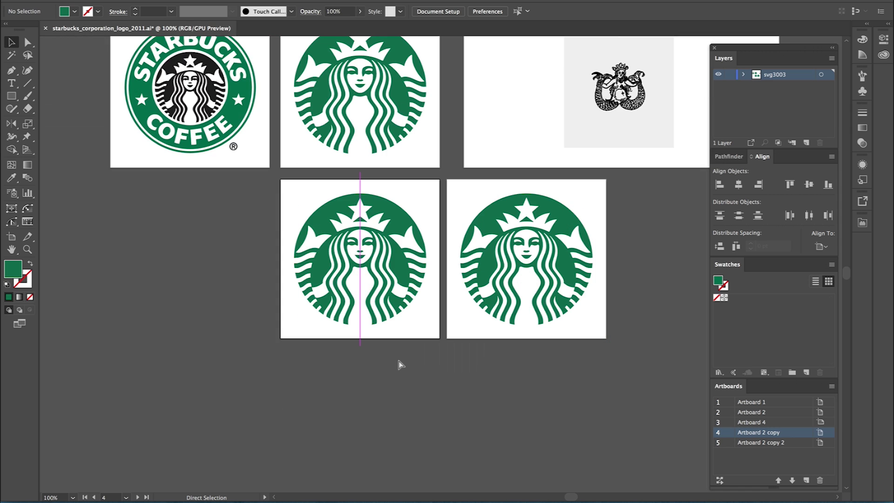
pyautogui.hotkey('ctrl', '=')
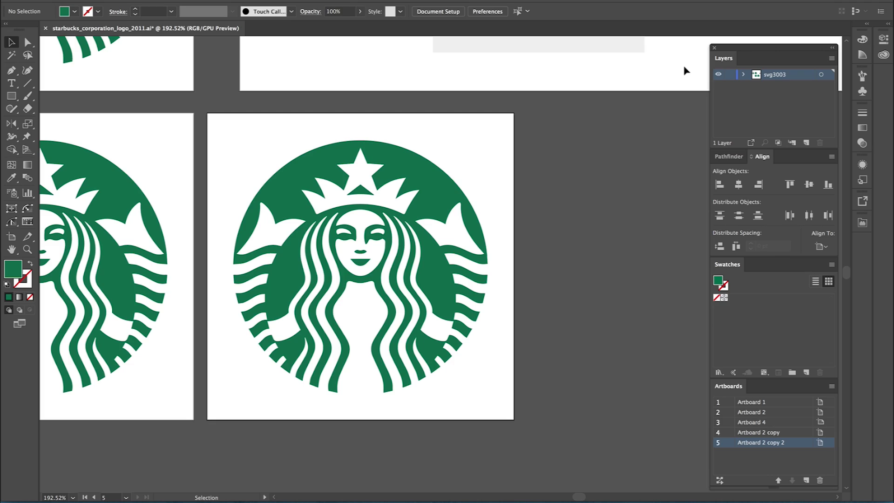
pyautogui.moveTo(114, 254); pyautogui.dragTo(428, 240)
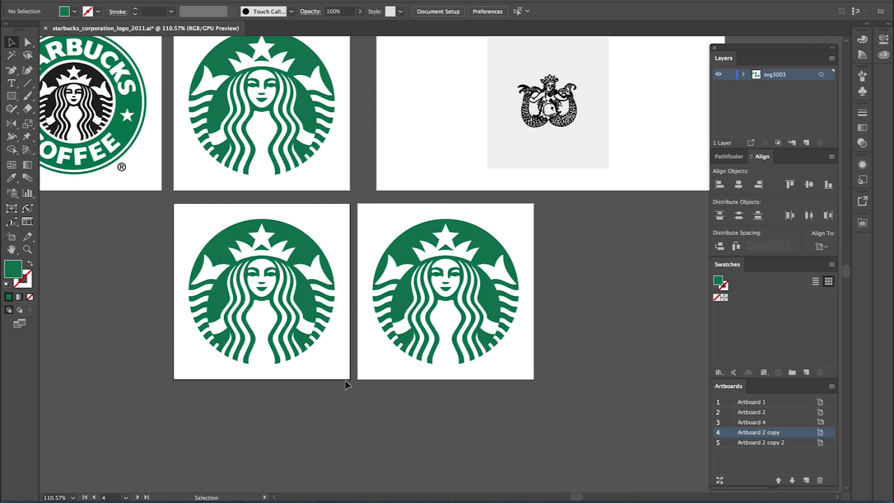
pyautogui.click(496, 298)
pyautogui.click(545, 272)
pyautogui.click(493, 279)
pyautogui.click(550, 355)
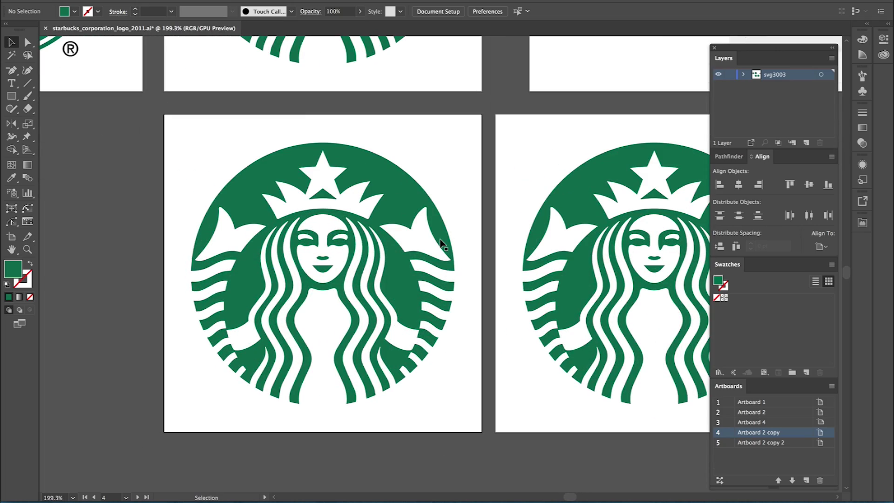
# - Zoom in on the original siren's face and drag its green eyes-and-hair shape up and right
pyautogui.moveTo(586, 178); pyautogui.dragTo(301, 175)
pyautogui.click(28, 42)
pyautogui.hotkey('ctrl', '=')
pyautogui.hotkey('ctrl', '=')
pyautogui.hotkey('ctrl', '=')
pyautogui.hotkey('ctrl', '=')
pyautogui.hotkey('ctrl', '=')
pyautogui.hotkey('ctrl', '=')
pyautogui.moveTo(337, 293); pyautogui.dragTo(331, 325)
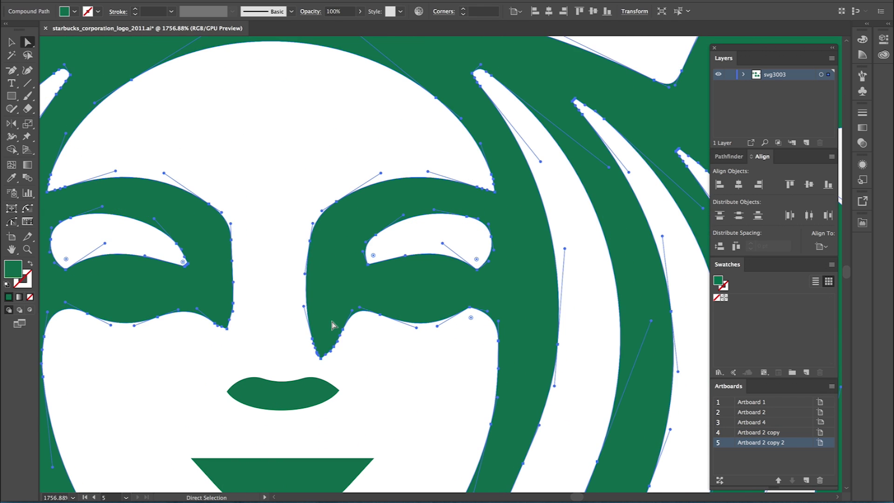
pyautogui.moveTo(334, 325); pyautogui.dragTo(333, 320)
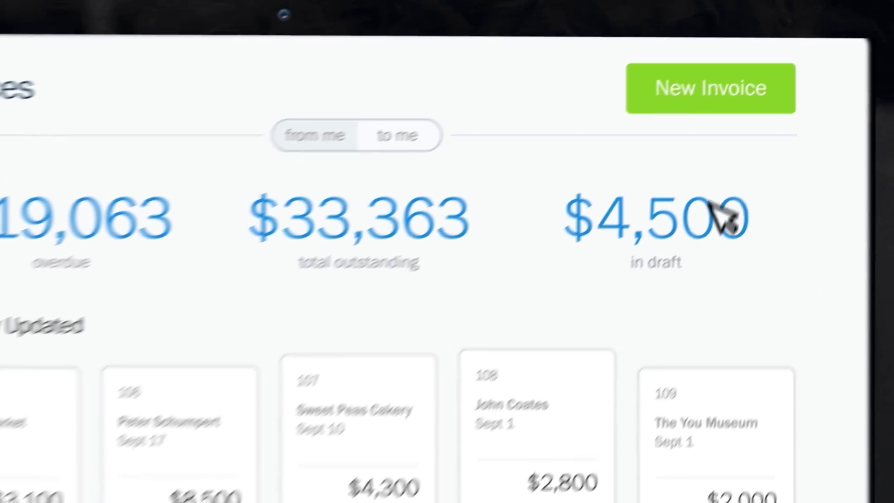
# - Create a new invoice with the agency's ant logo as header and theme colour #0D83DD
pyautogui.click(730, 87)
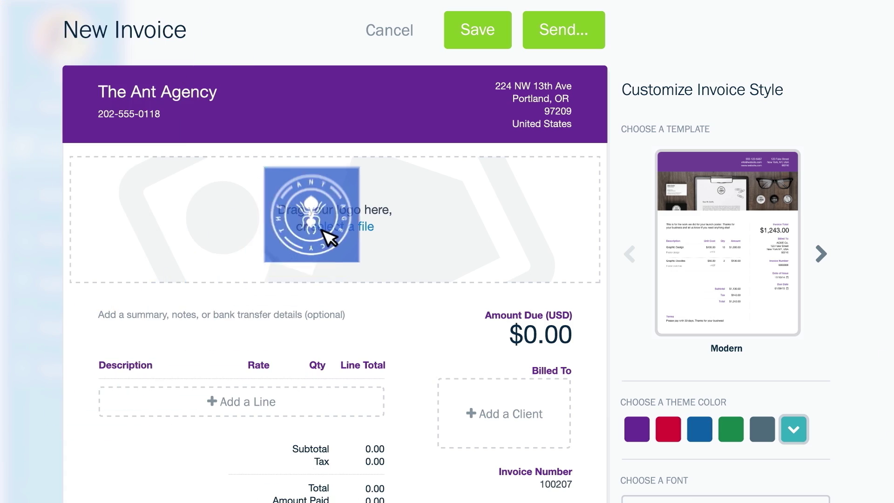
pyautogui.moveTo(328, 238); pyautogui.dragTo(321, 236)
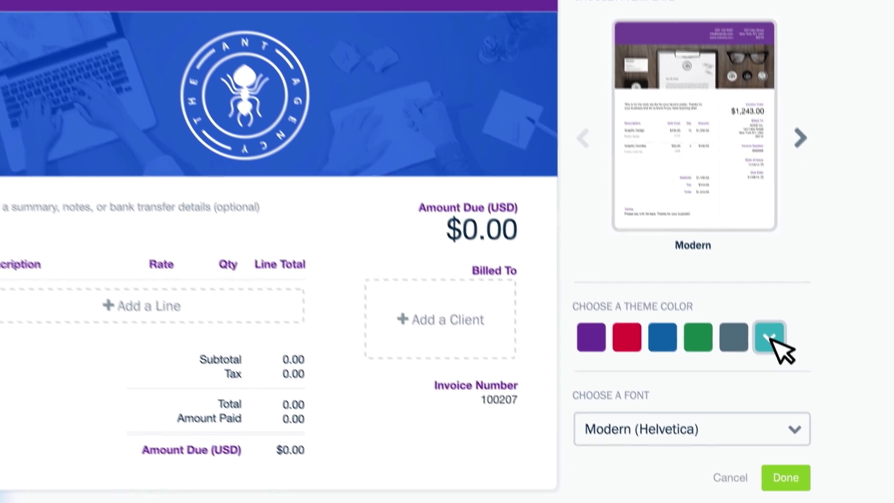
pyautogui.click(793, 428)
pyautogui.click(868, 399)
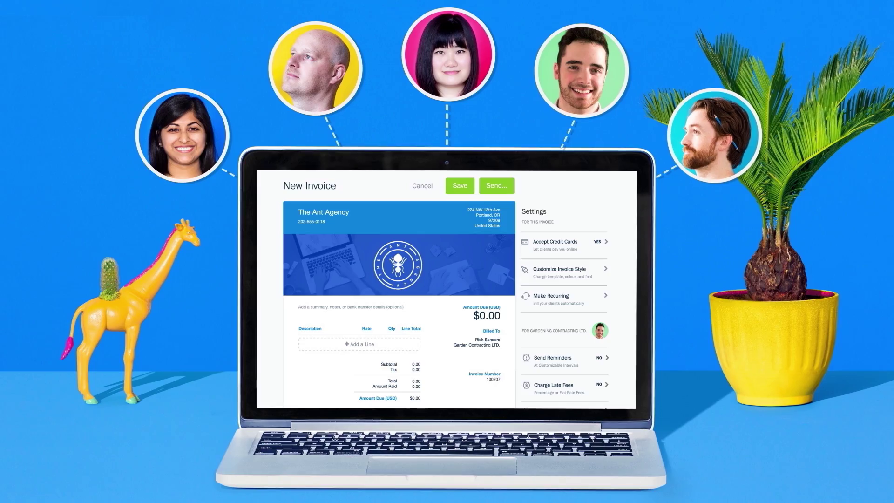